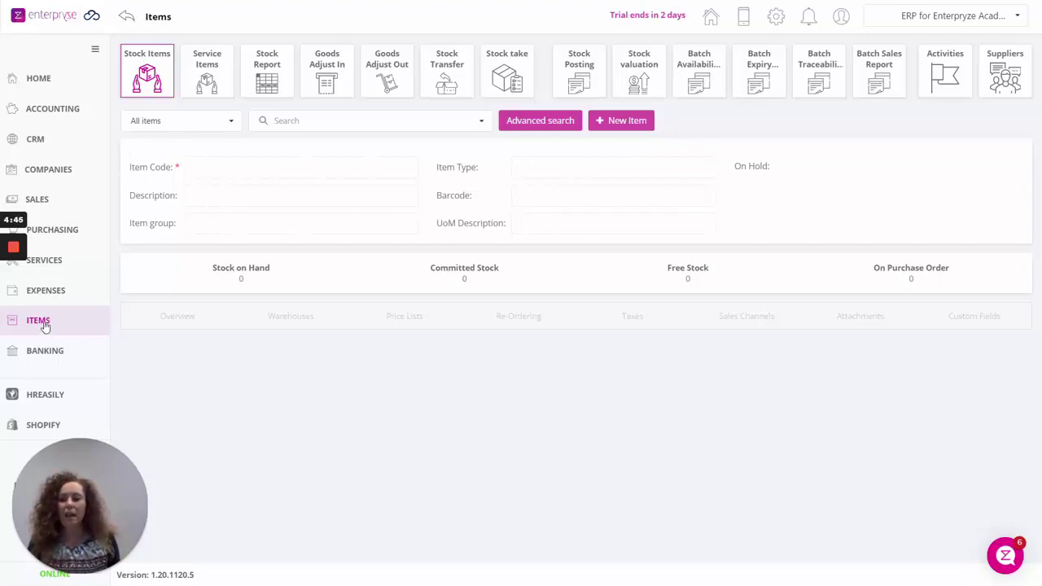
Go to the Items module's Stock Items page.
{"action": "left_click", "coordinate": [45, 326]}
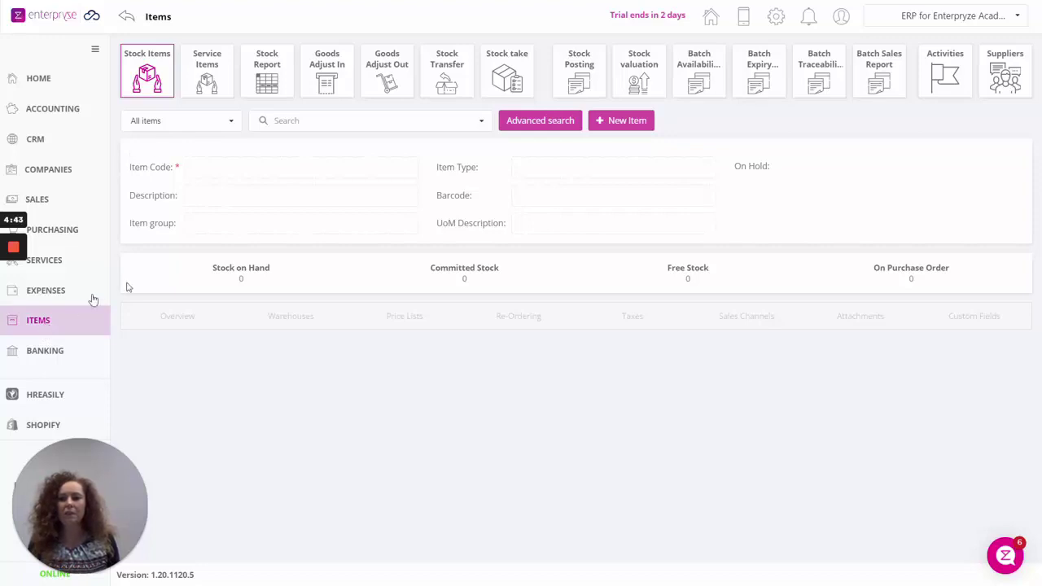
Start a new item with code Ent01, description 'Enterpryze Inventory', and item group Software.
{"action": "left_click", "coordinate": [642, 128]}
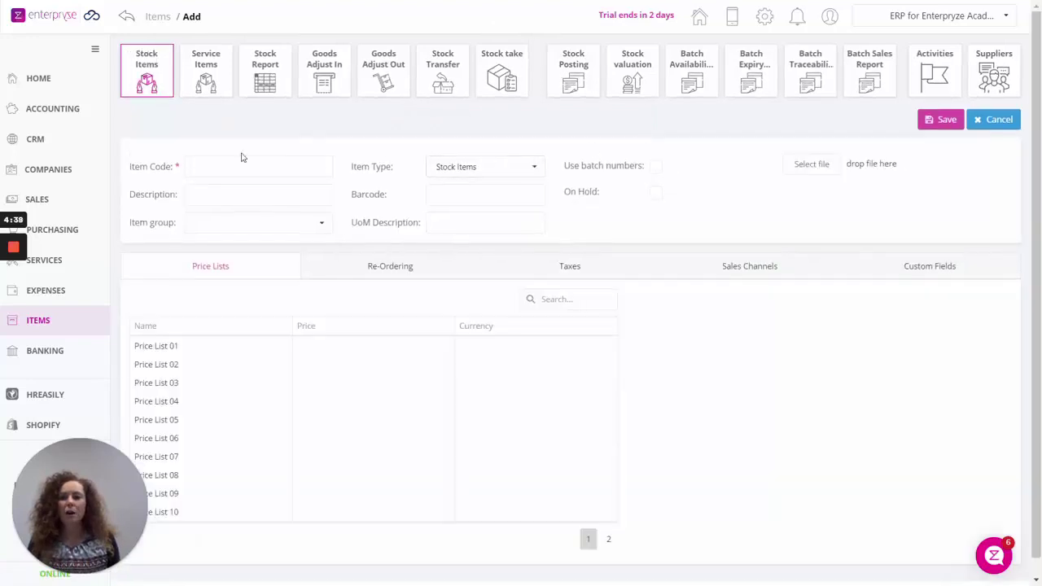
{"action": "left_click", "coordinate": [244, 166]}
{"action": "type", "text": "Ent"}
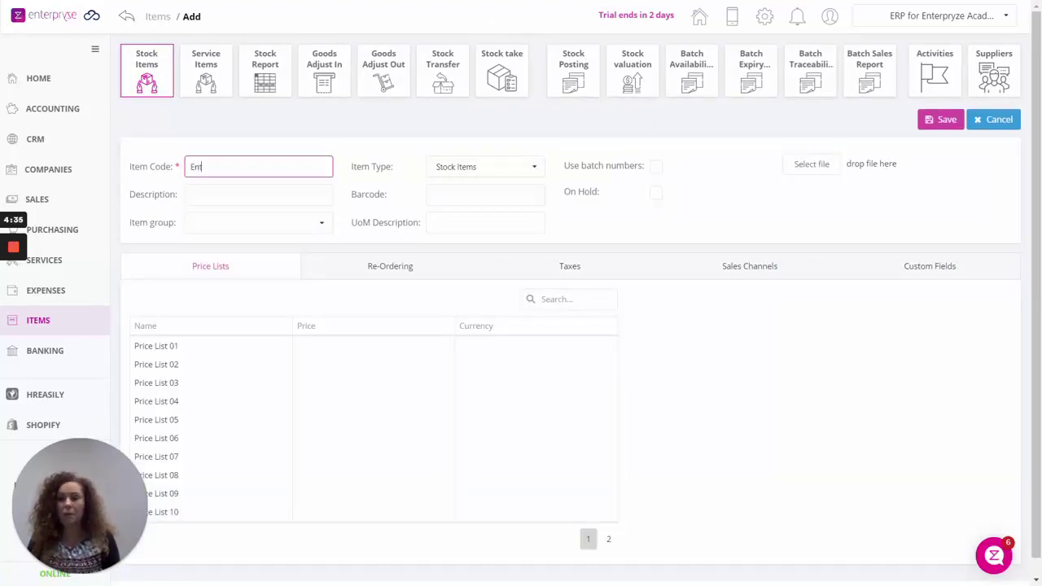
{"action": "type", "text": "01"}
{"action": "left_click", "coordinate": [258, 193]}
{"action": "type", "text": "Ente"}
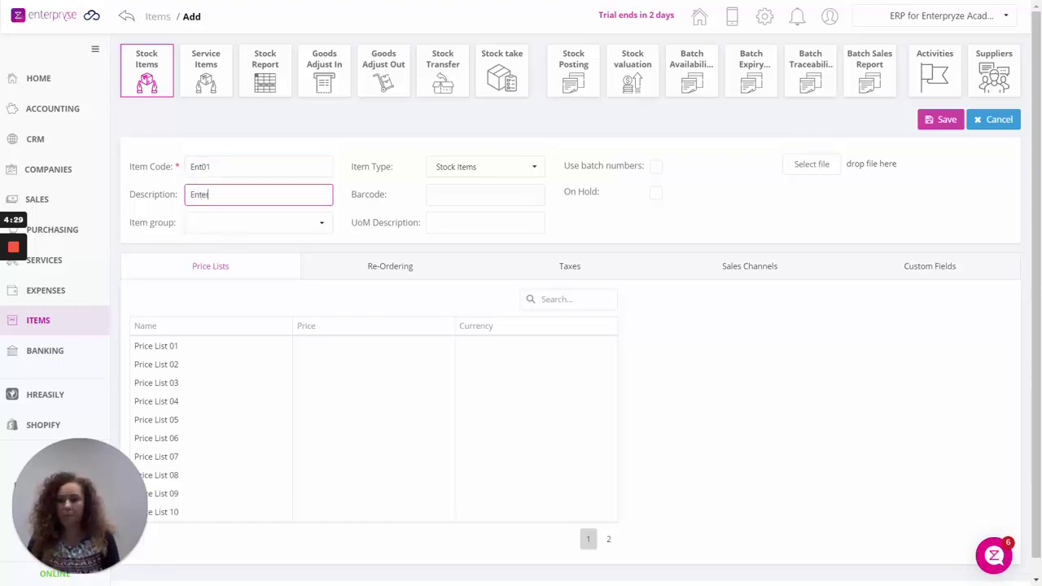
{"action": "type", "text": "rpryze"}
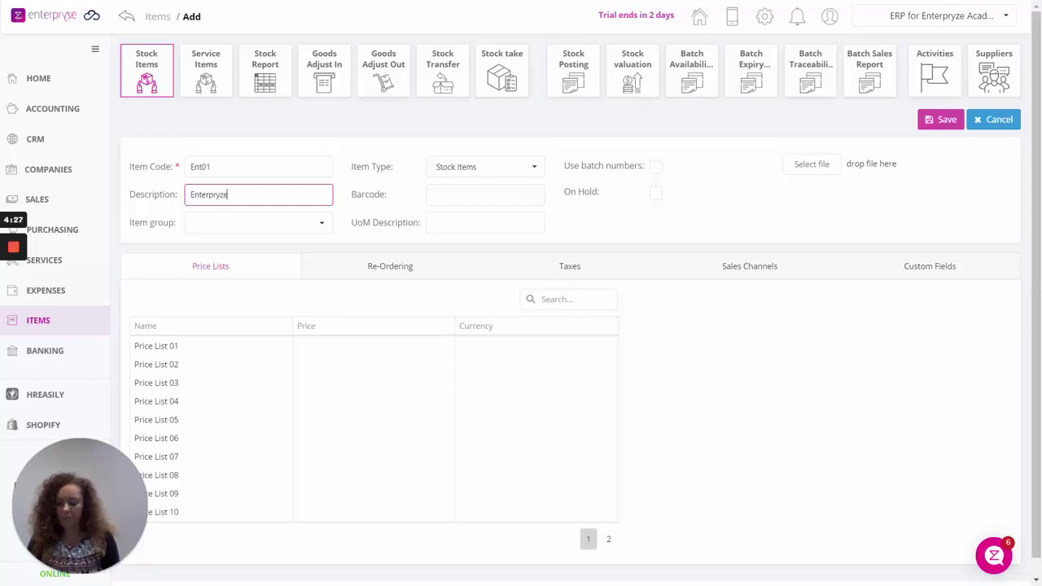
{"action": "type", "text": " Inventory"}
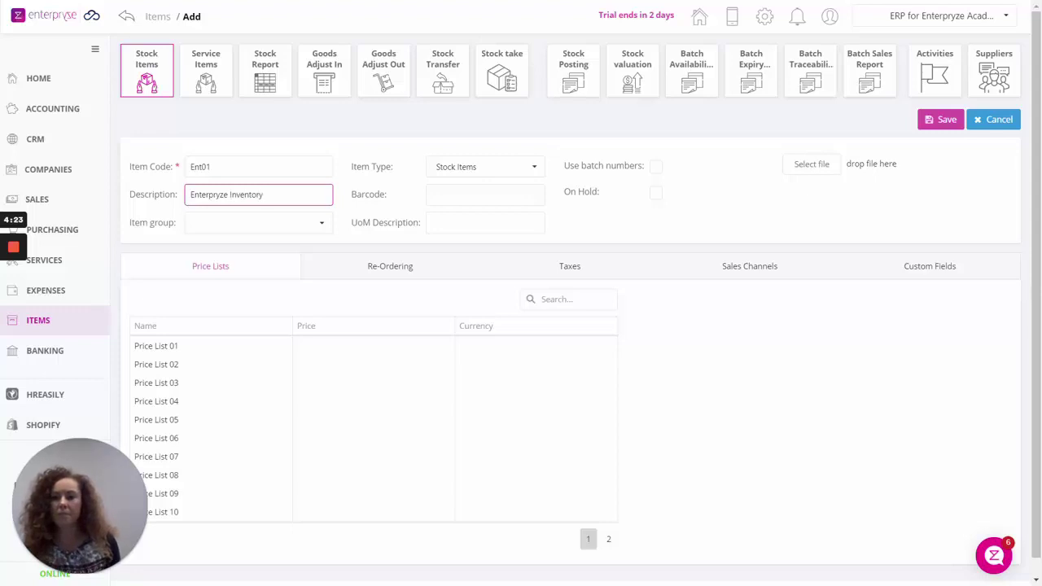
{"action": "left_click", "coordinate": [220, 232]}
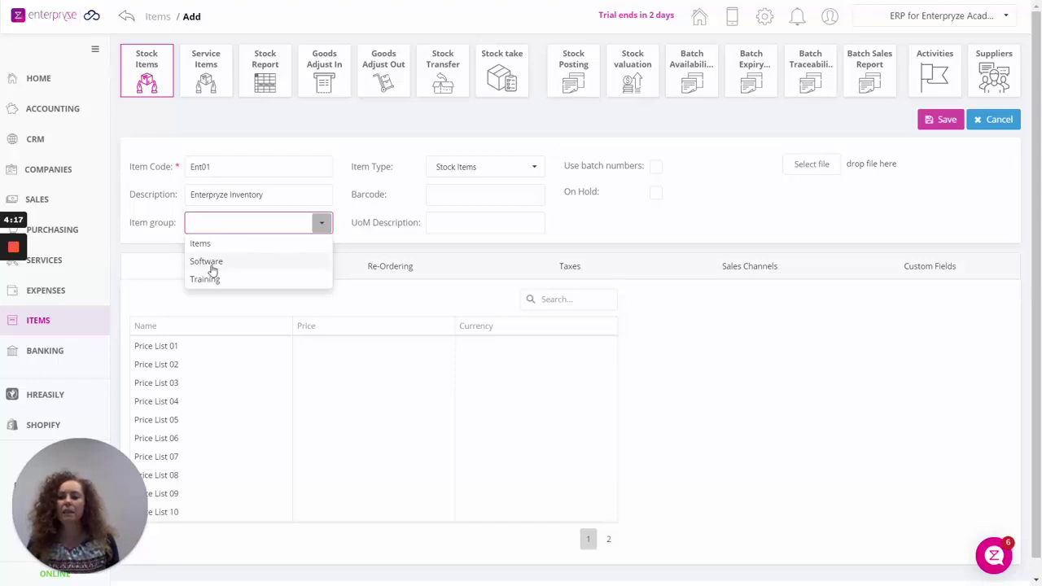
{"action": "left_click", "coordinate": [210, 262]}
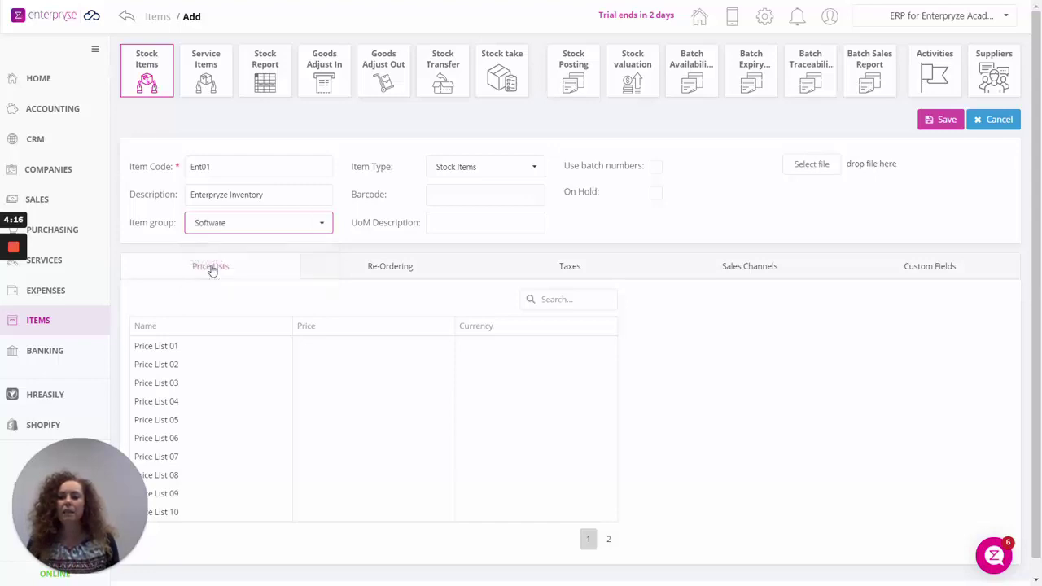
{"action": "left_click", "coordinate": [479, 167]}
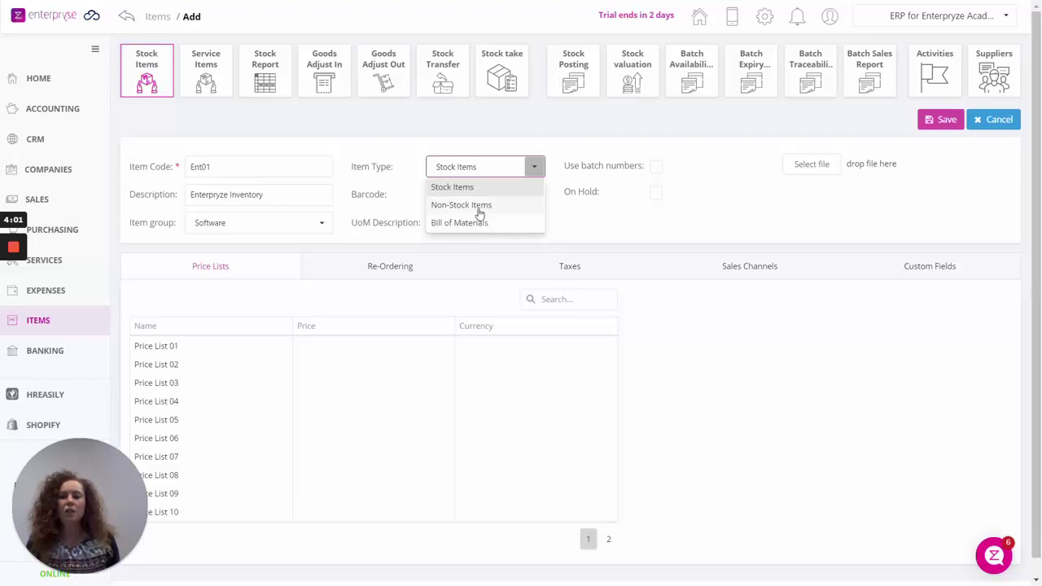
{"action": "left_click", "coordinate": [466, 188]}
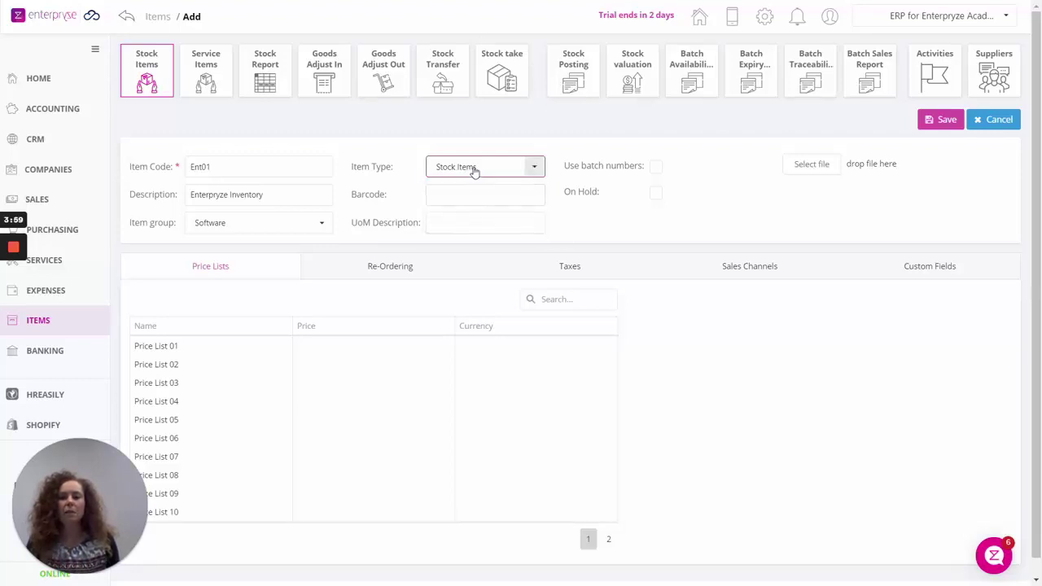
{"action": "left_click", "coordinate": [475, 167]}
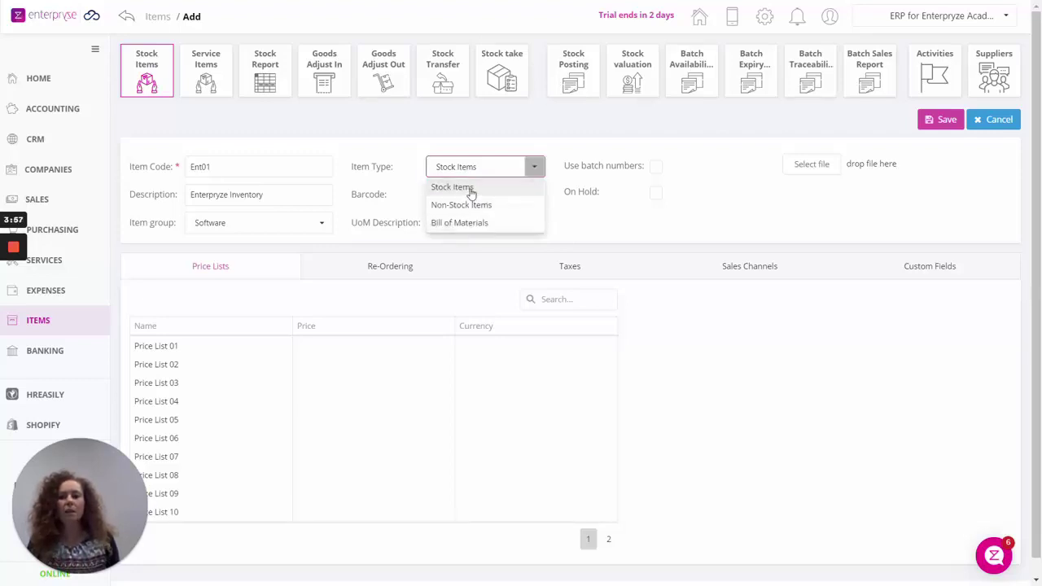
{"action": "left_click", "coordinate": [467, 188]}
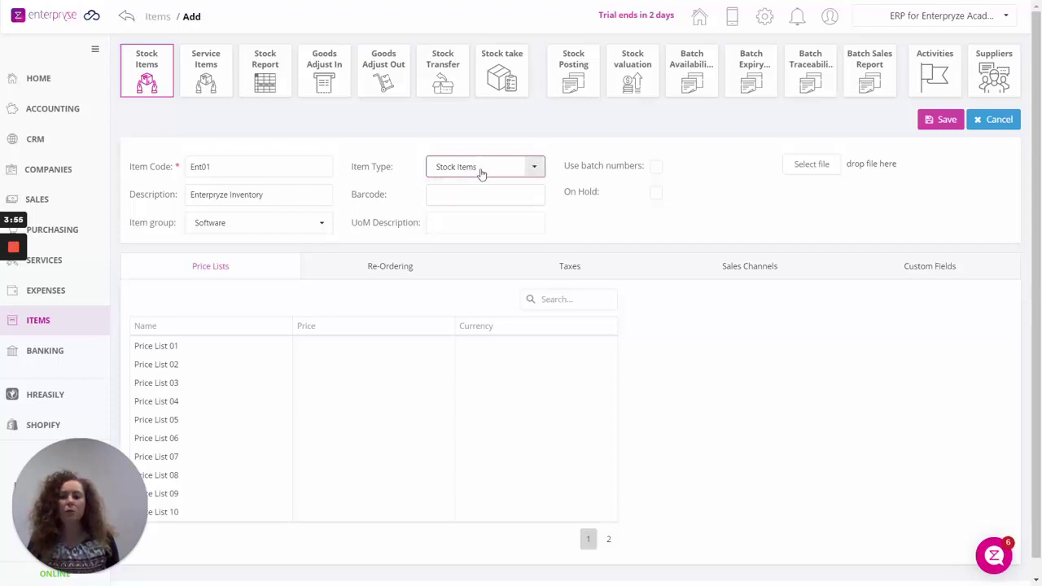
{"action": "left_click", "coordinate": [485, 171]}
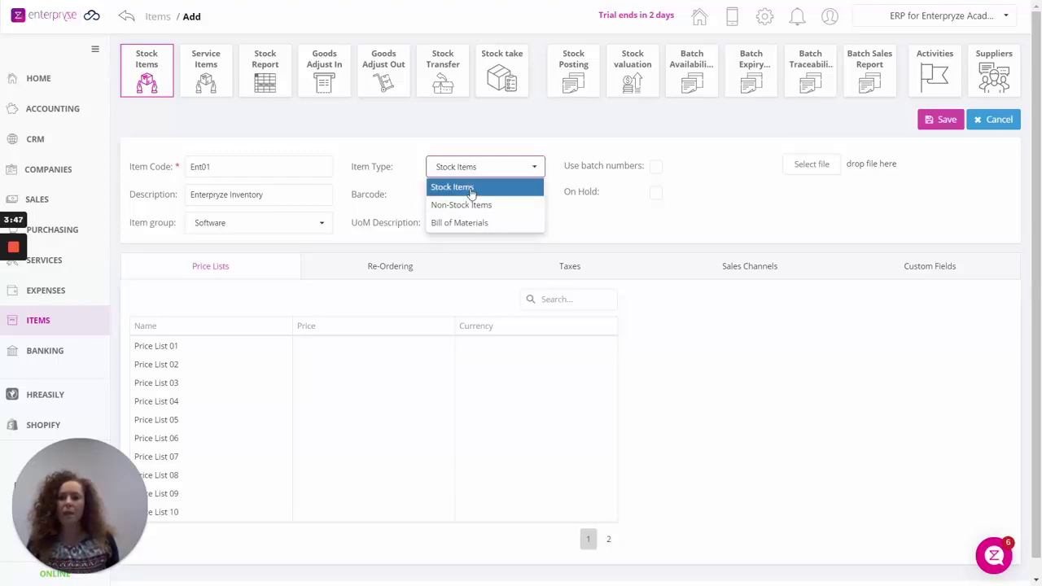
{"action": "left_click", "coordinate": [470, 187]}
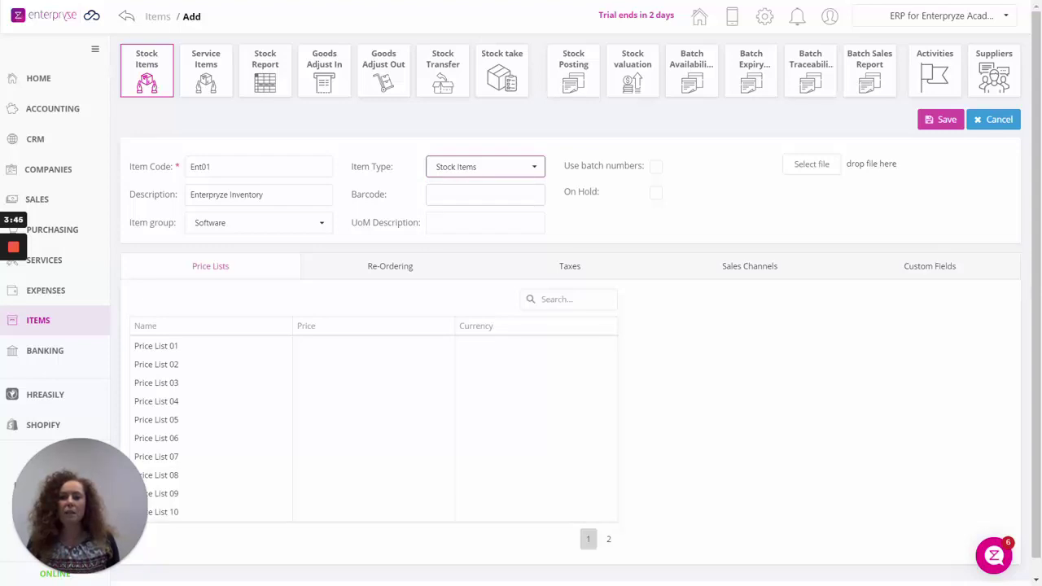
{"action": "left_click", "coordinate": [485, 194]}
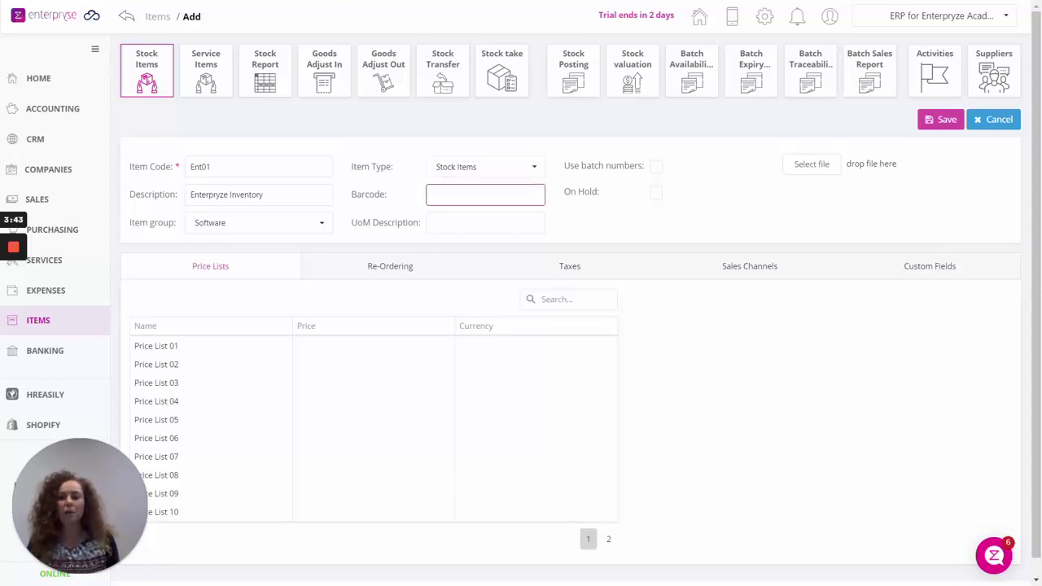
{"action": "left_click", "coordinate": [485, 222]}
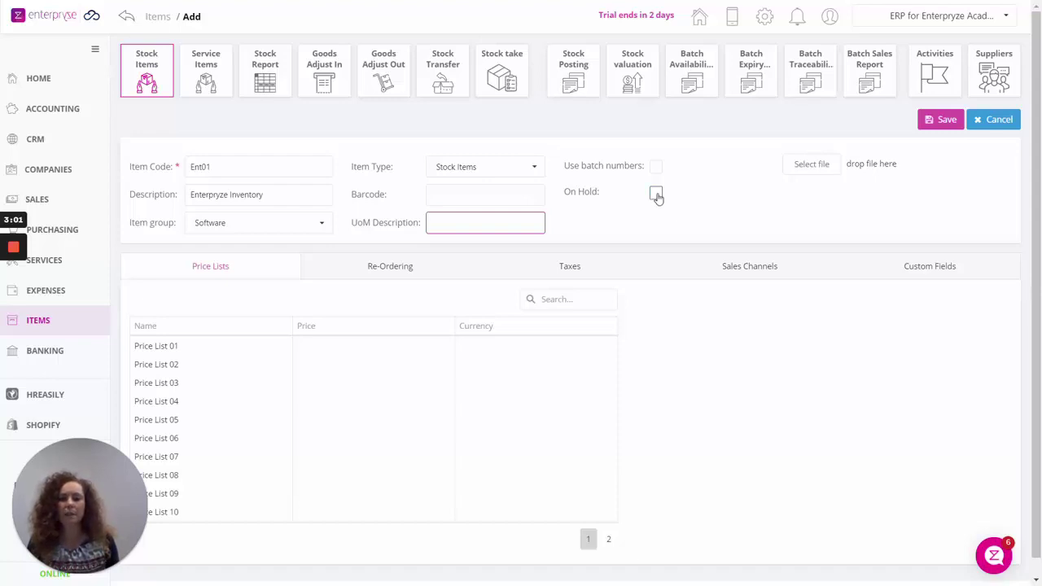
Attach the Help Centre Image picture from the Pictures folder to the item.
{"action": "left_click", "coordinate": [833, 171]}
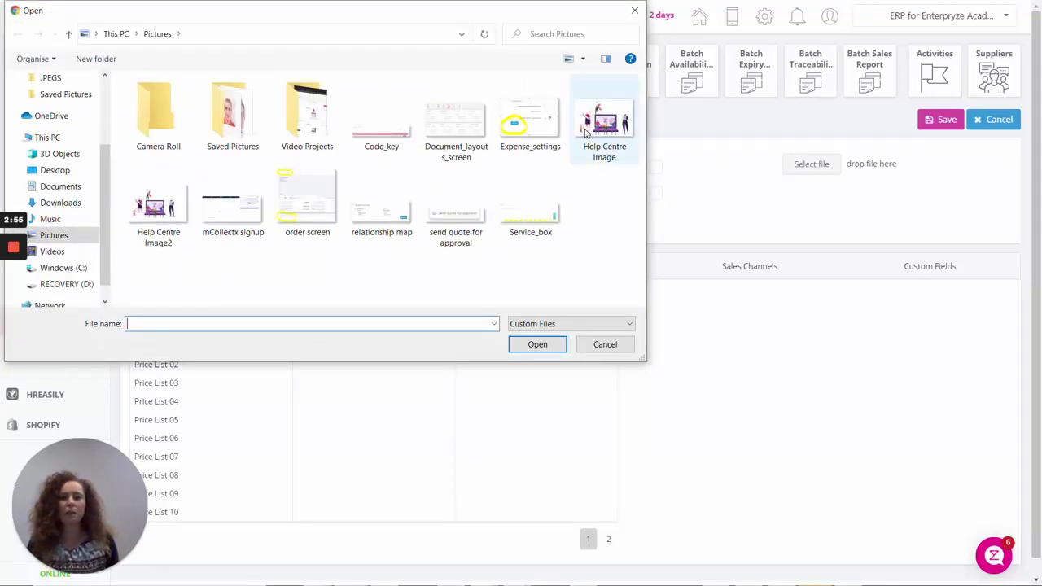
{"action": "left_click", "coordinate": [586, 124]}
{"action": "left_click", "coordinate": [540, 345]}
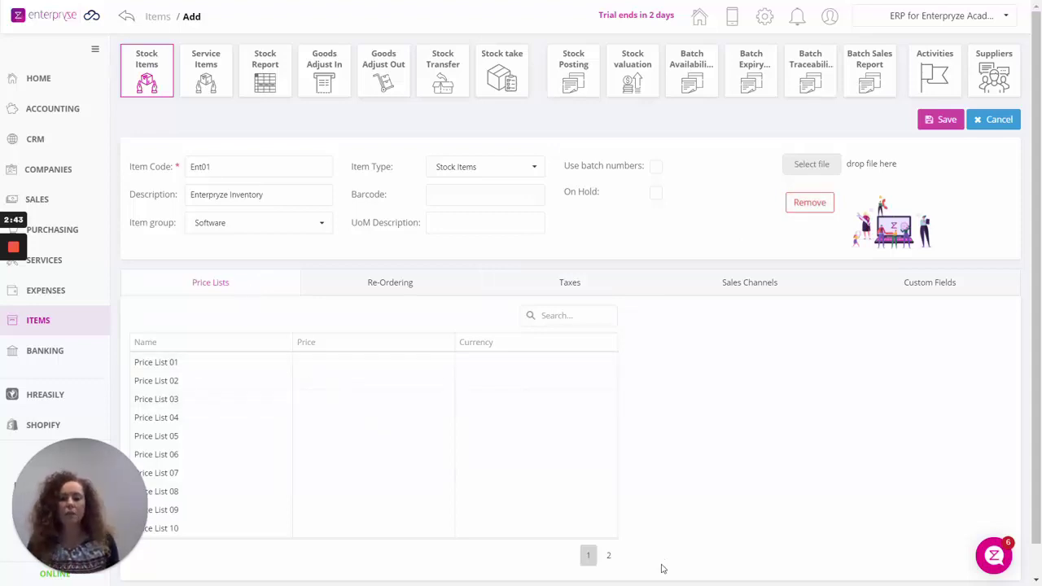
Set the Sales Price list to 450 in Singapore Dollar.
{"action": "left_click", "coordinate": [607, 556]}
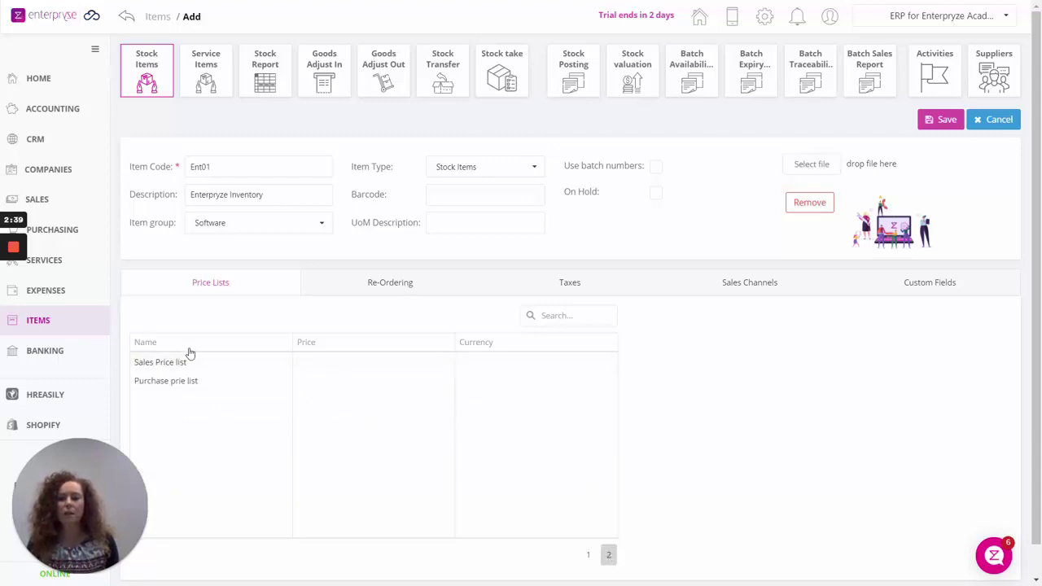
{"action": "left_click", "coordinate": [310, 369]}
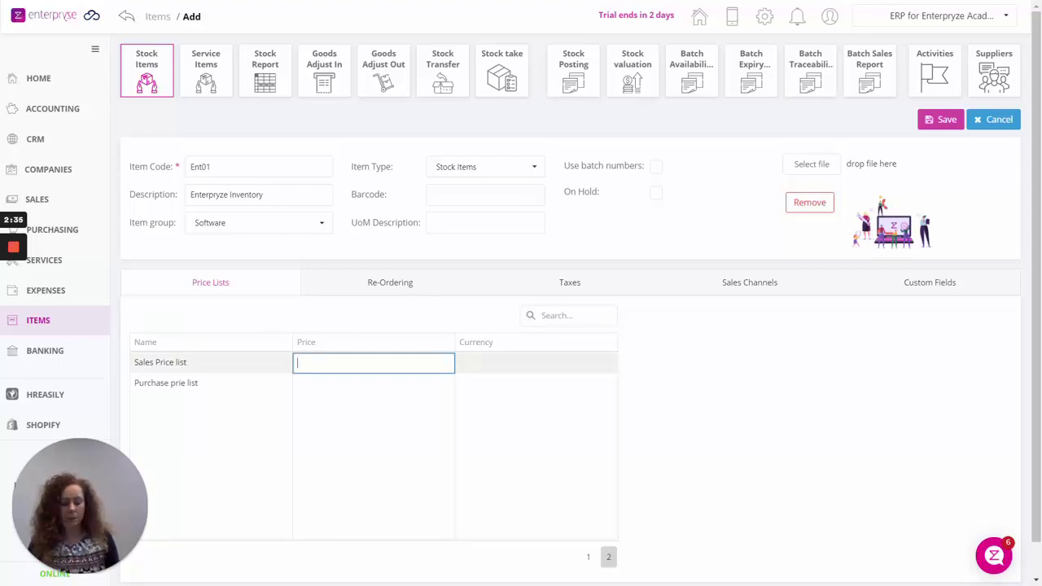
{"action": "type", "text": "450"}
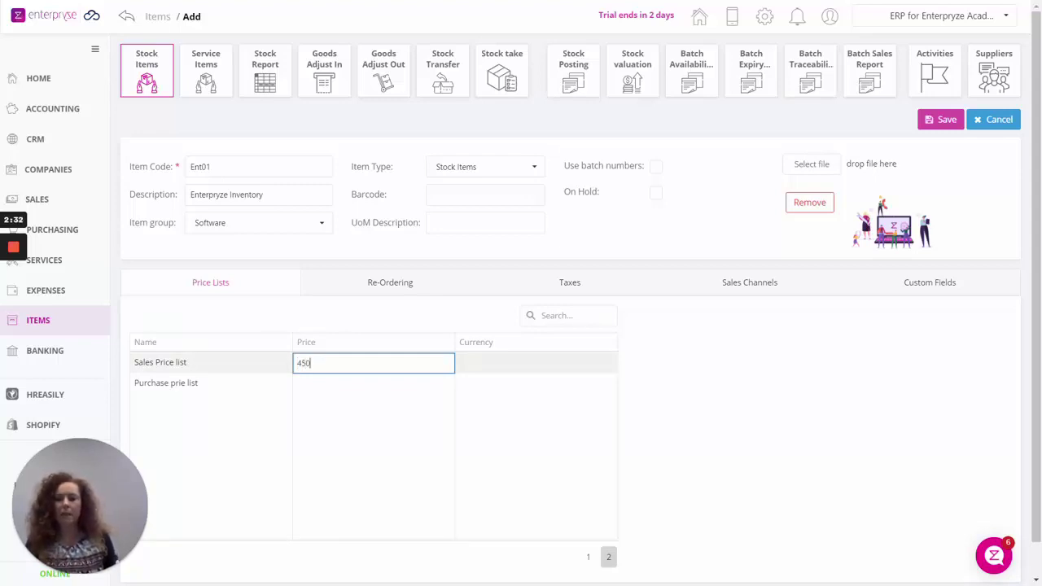
{"action": "left_click", "coordinate": [560, 370]}
{"action": "left_click", "coordinate": [606, 363]}
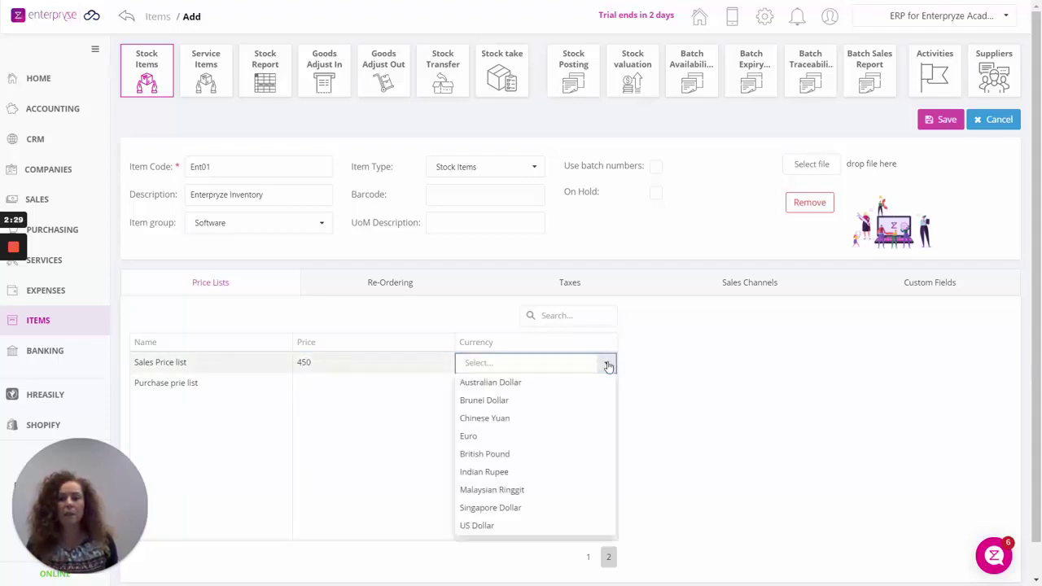
{"action": "left_click", "coordinate": [499, 507]}
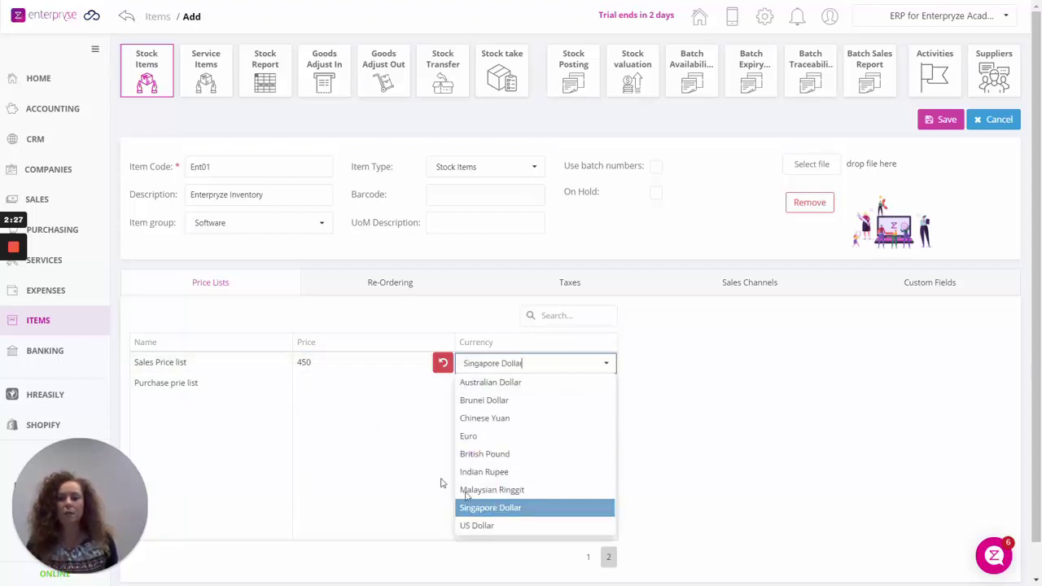
Set the Purchase price list to 200 in Singapore Dollar.
{"action": "left_click", "coordinate": [312, 384]}
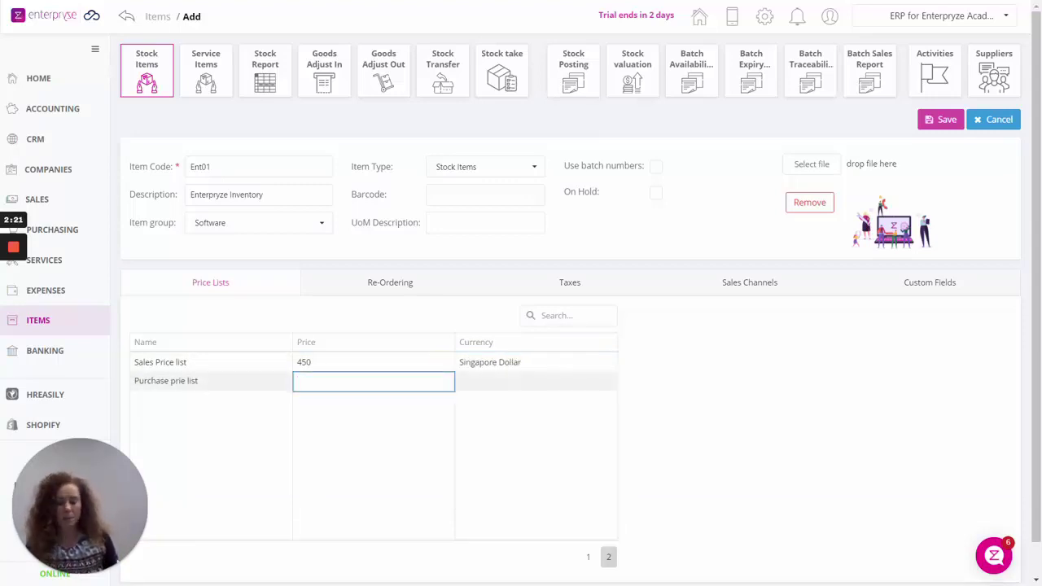
{"action": "type", "text": "200"}
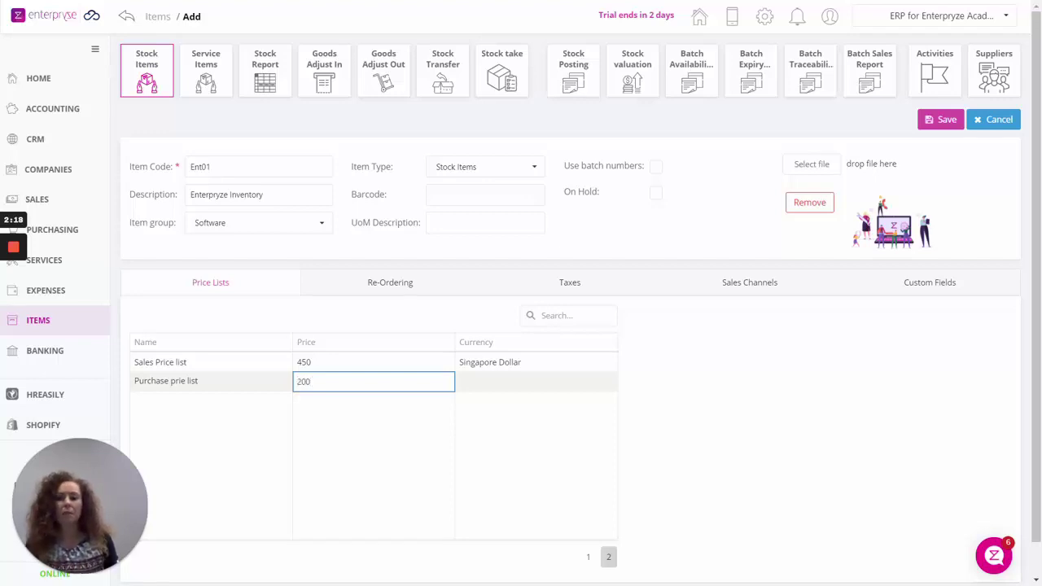
{"action": "left_click", "coordinate": [525, 381]}
{"action": "left_click", "coordinate": [604, 384]}
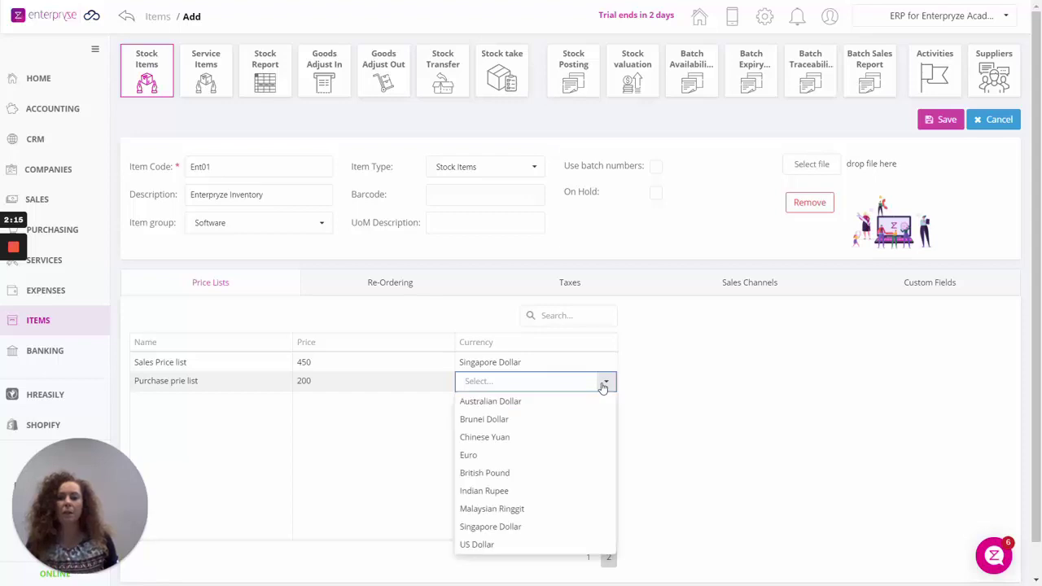
{"action": "left_click", "coordinate": [511, 527]}
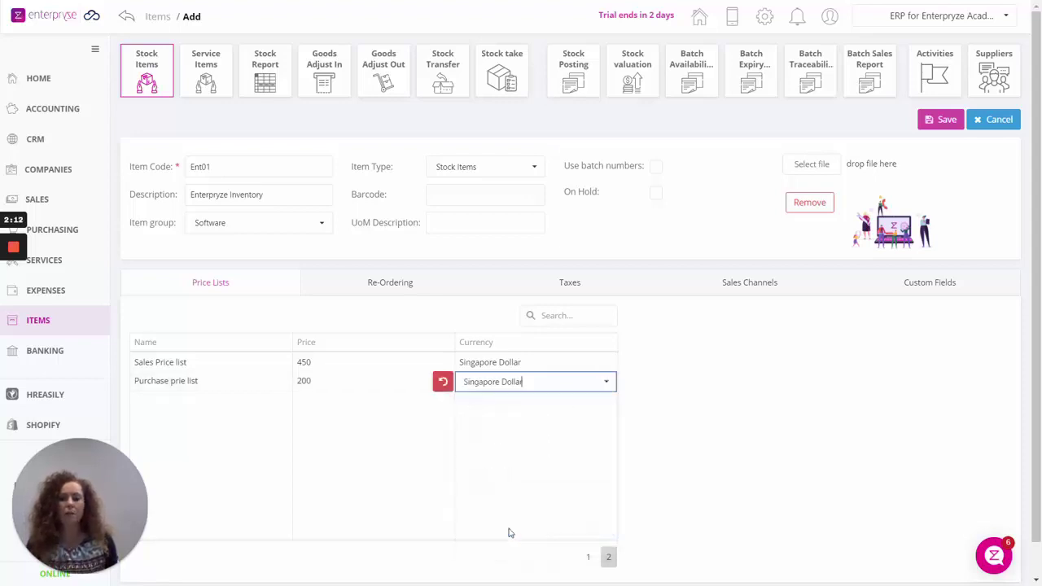
Show the Re-Ordering settings and put focus in the Re-order Quantity field.
{"action": "left_click", "coordinate": [379, 285]}
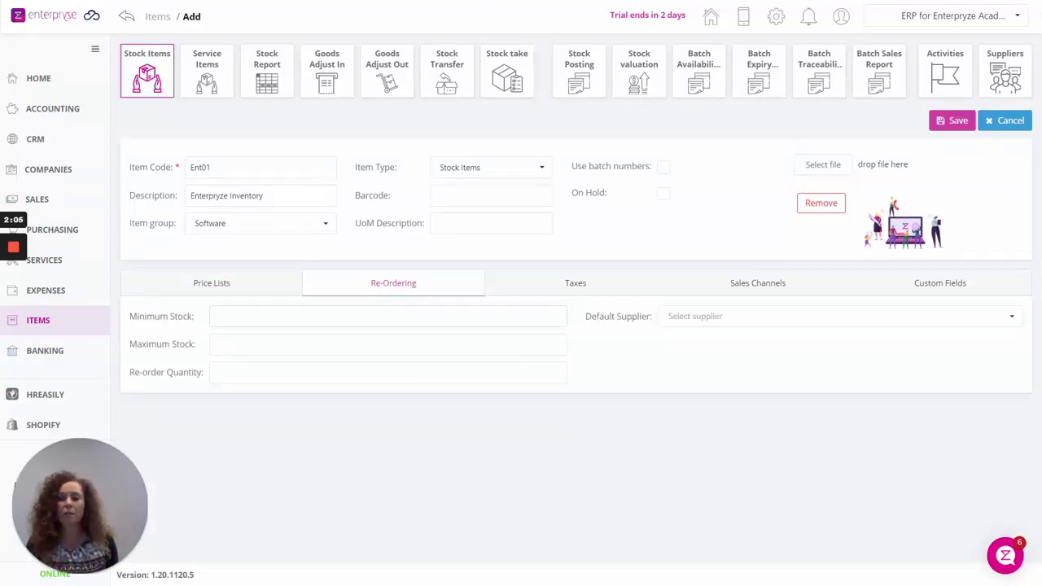
{"action": "left_click", "coordinate": [251, 374]}
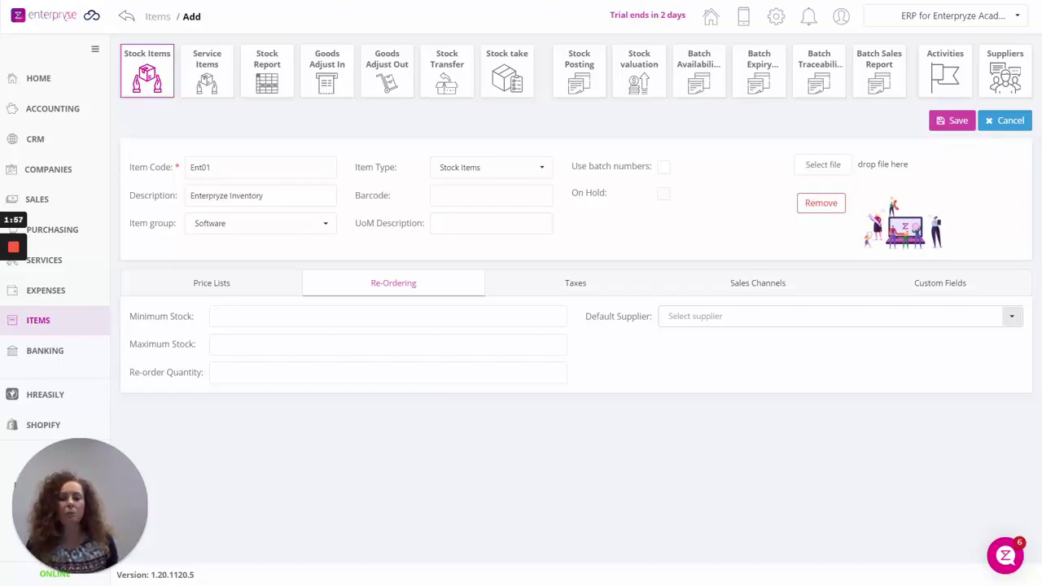
Show the Taxes section with its unset sales, purchase and withholding tax codes.
{"action": "left_click", "coordinate": [583, 285]}
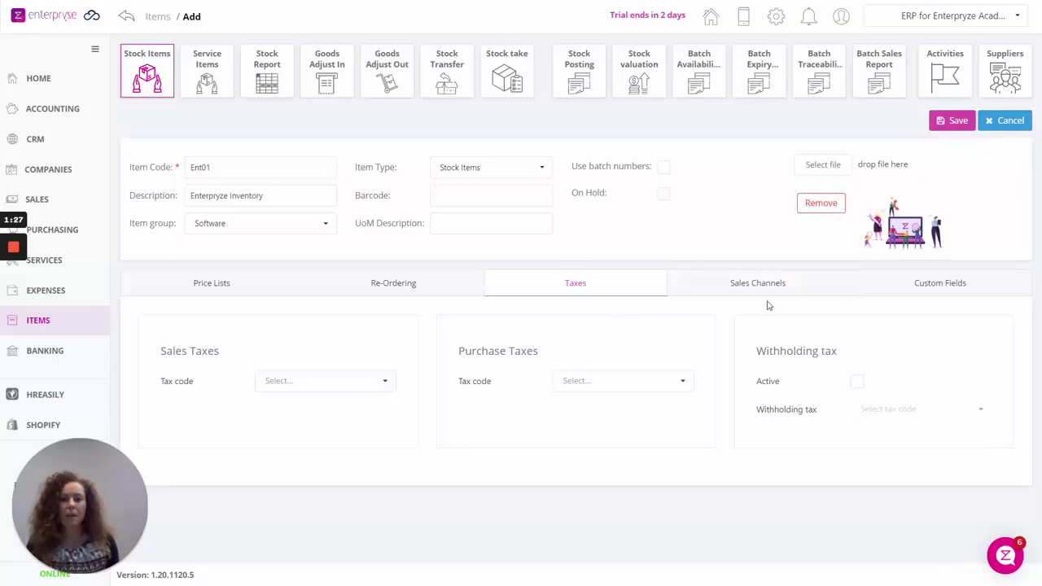
Save item Ent01 and look through the overview charts on its Item Details page.
{"action": "left_click", "coordinate": [951, 122]}
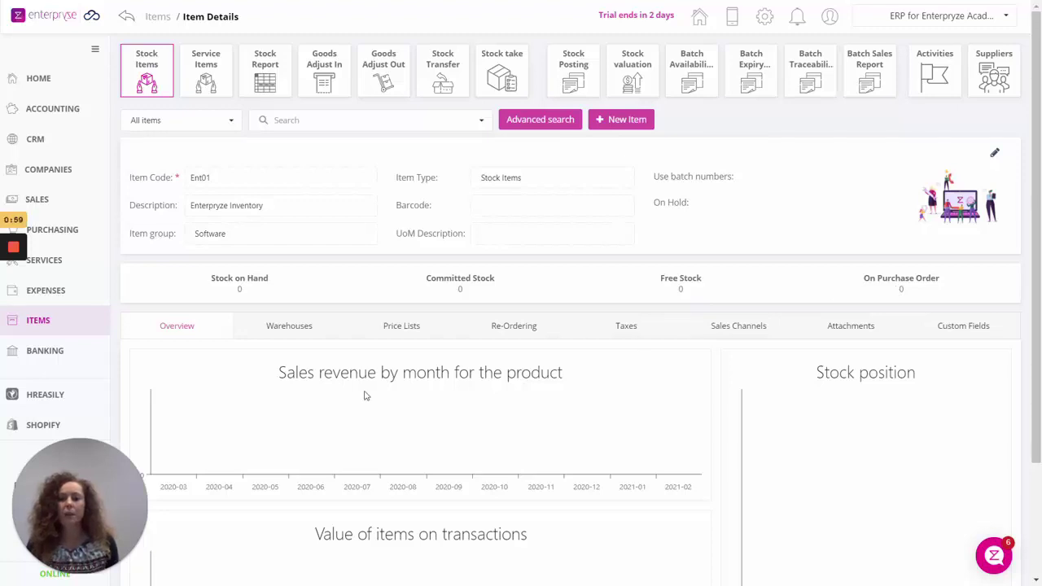
{"action": "scroll", "coordinate": [366, 395], "scroll_direction": "down", "scroll_amount": 2}
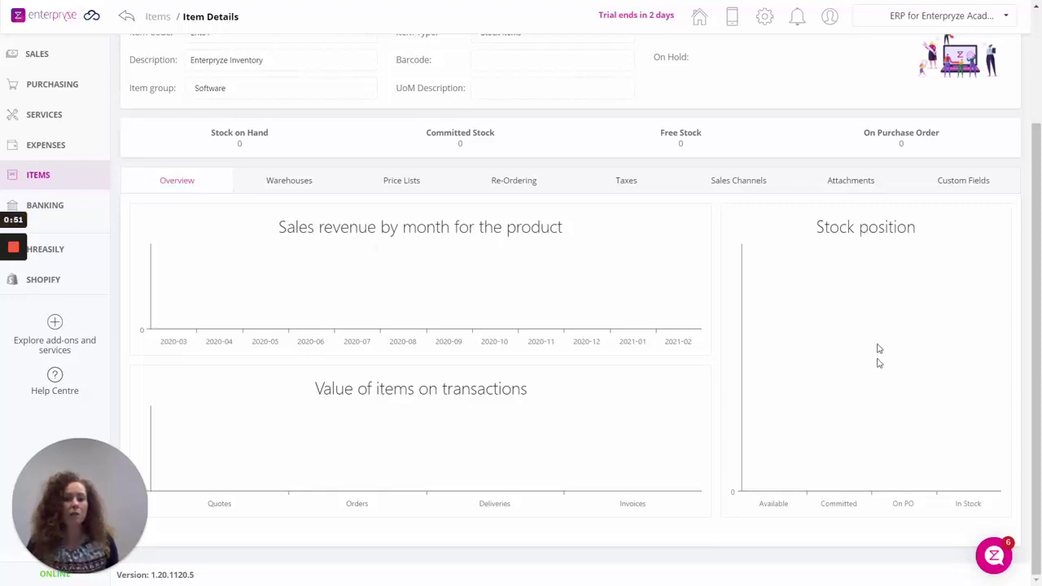
{"action": "scroll", "coordinate": [686, 398], "scroll_direction": "up", "scroll_amount": 2}
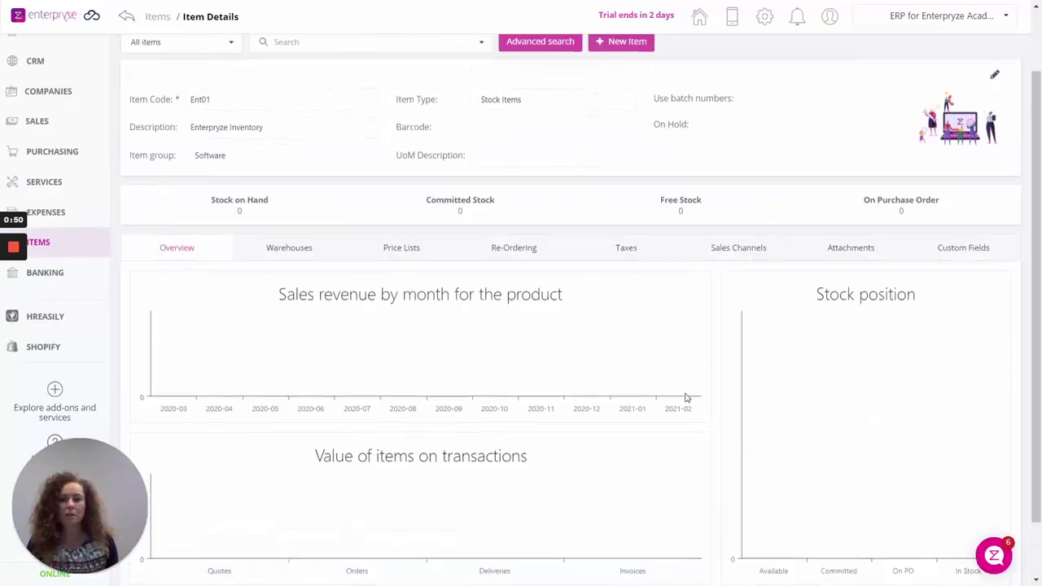
Make General Warehouse Ent01's default warehouse, then bring up the help chat panel.
{"action": "left_click", "coordinate": [308, 258]}
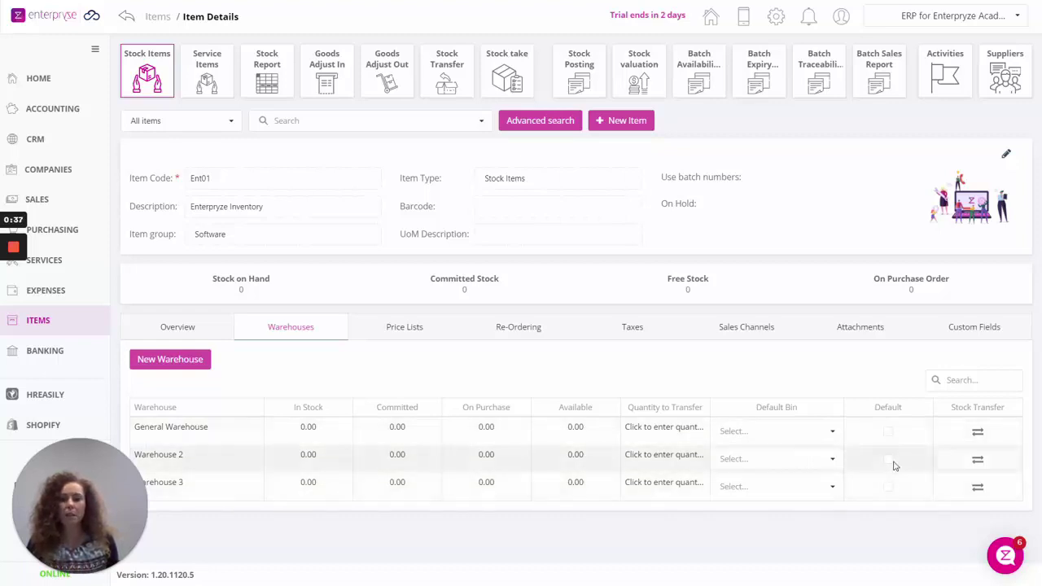
{"action": "left_click", "coordinate": [888, 432]}
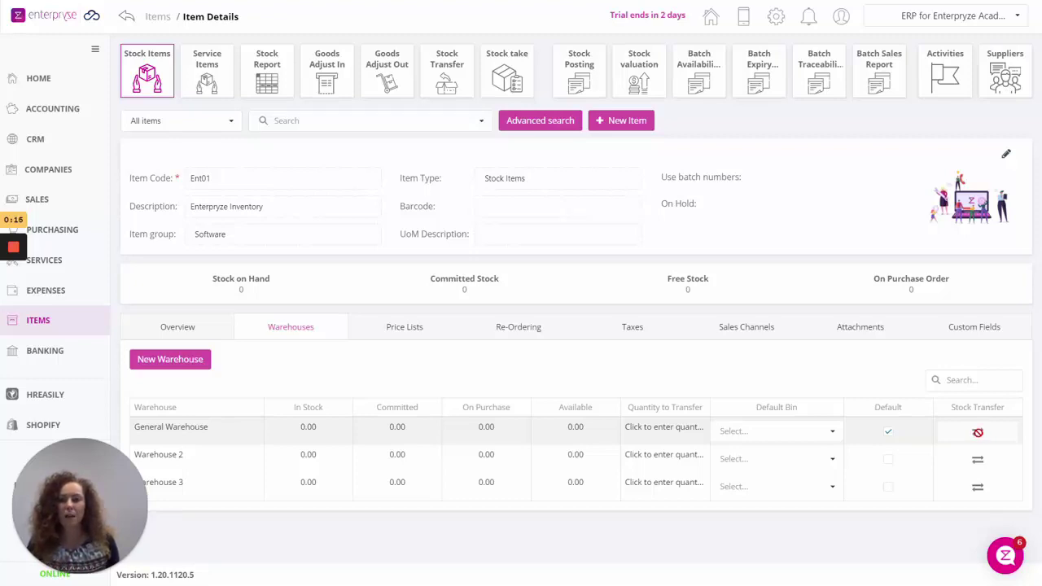
{"action": "left_click", "coordinate": [1006, 556]}
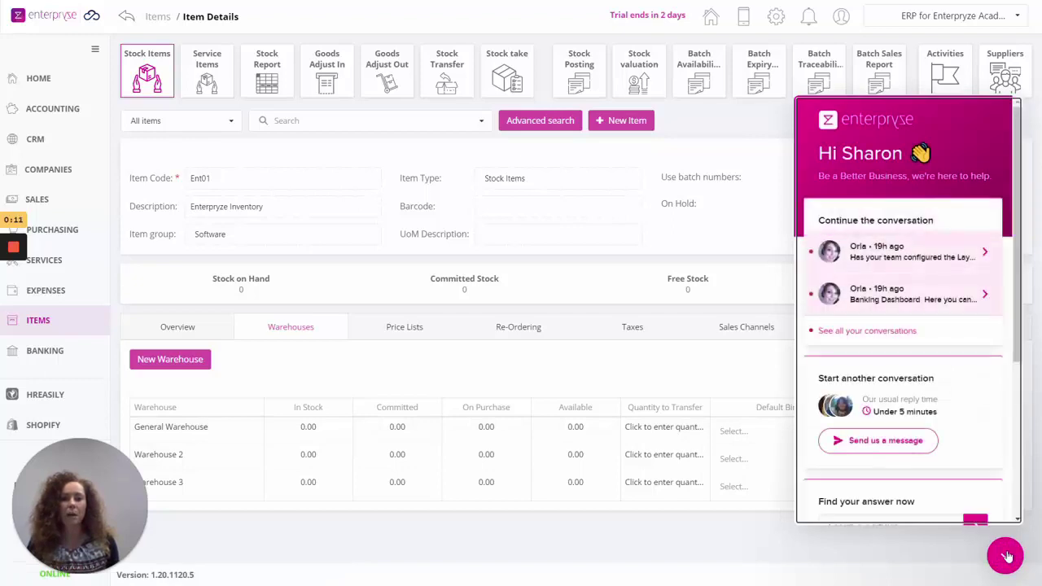
{"action": "scroll", "coordinate": [958, 424], "scroll_direction": "down", "scroll_amount": 3}
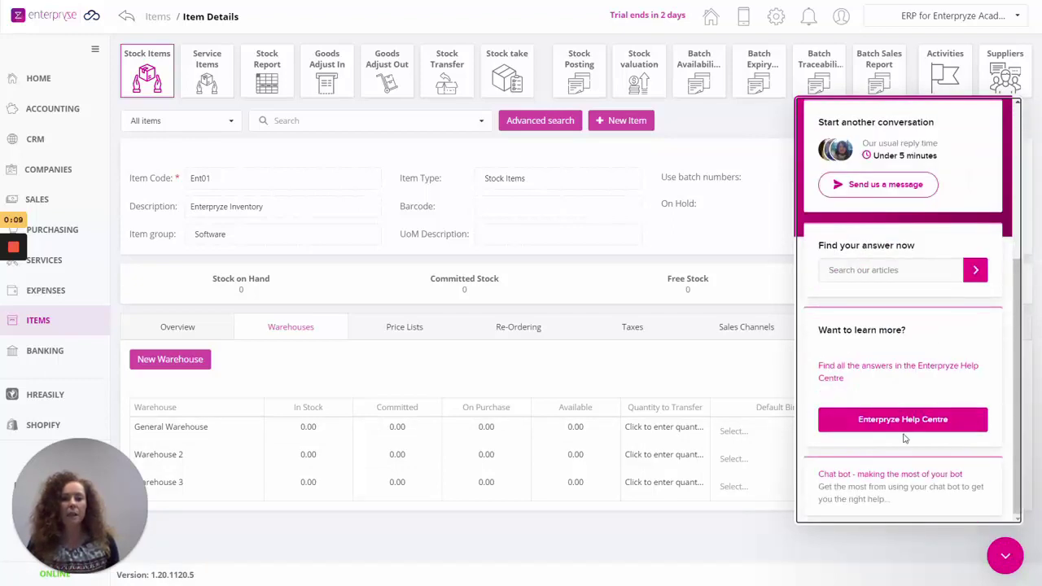